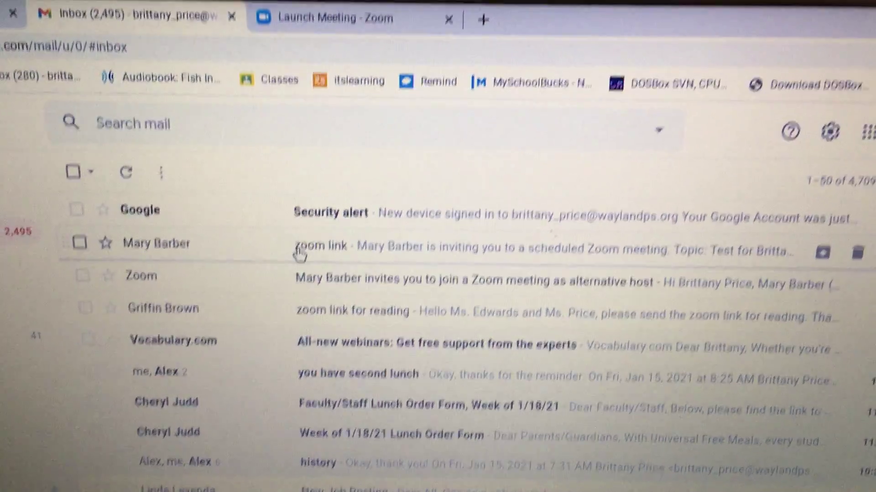
# Step: Open the 'zoom link' invitation email in the Gmail inbox
pyautogui.click(299, 252)
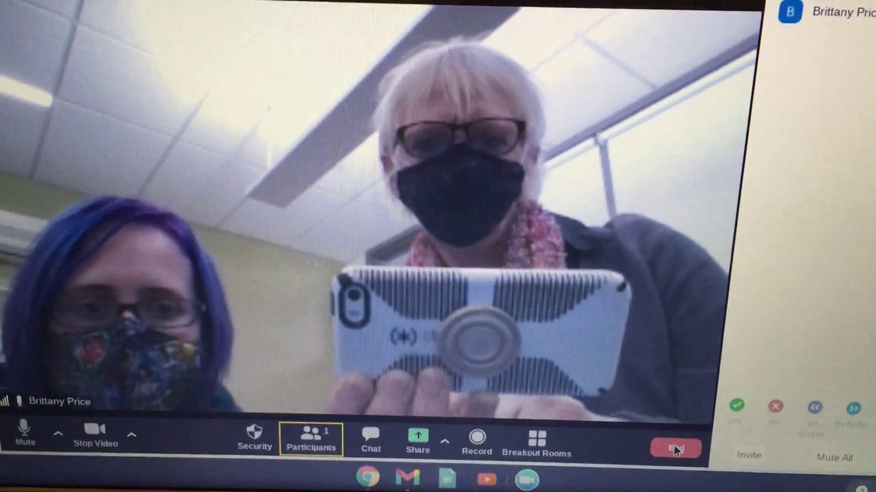
# Step: End the running Zoom meeting for all participants
pyautogui.click(670, 462)
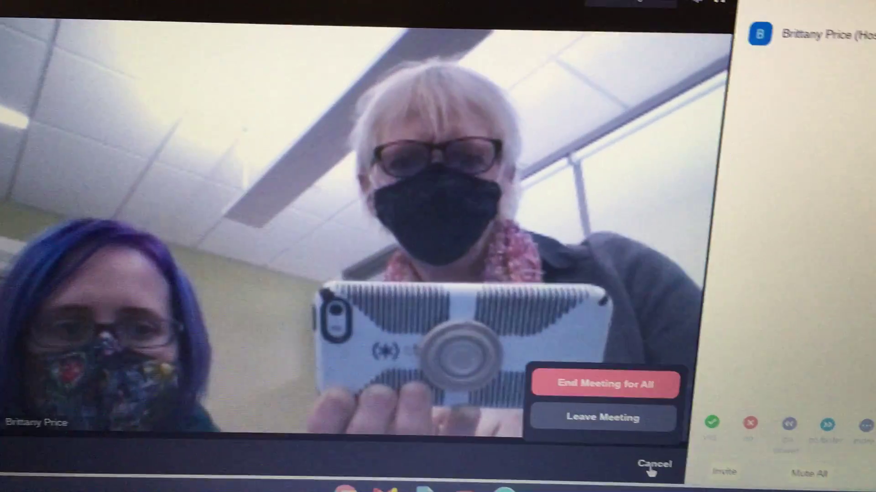
pyautogui.click(559, 392)
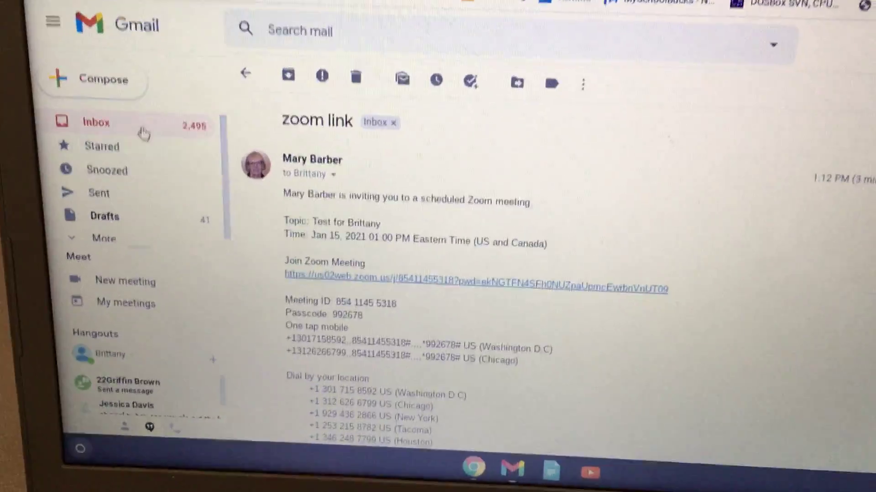
# Step: Return to the Gmail inbox and open the alternative-host Zoom invitation email
pyautogui.click(151, 114)
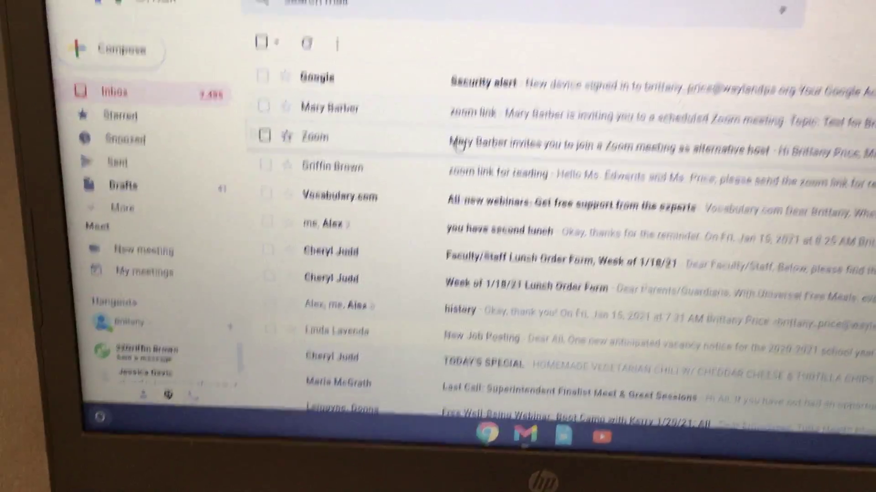
pyautogui.click(459, 150)
pyautogui.scroll(-3, 575, 329)
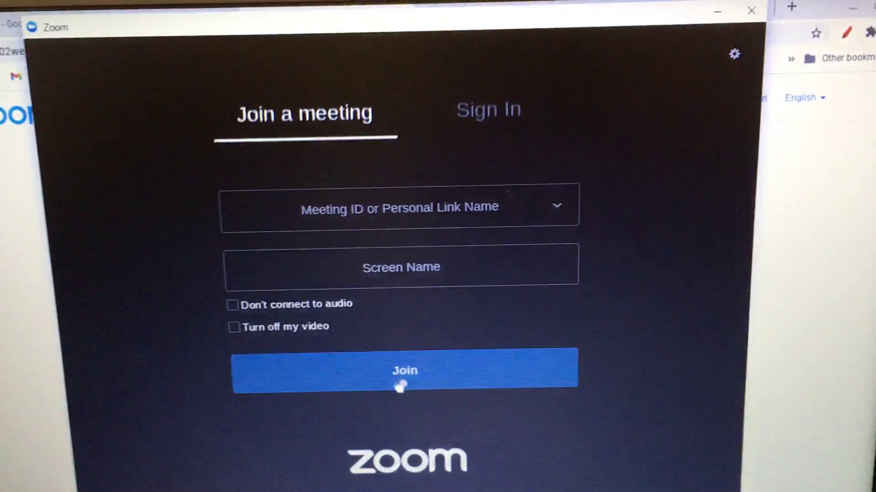
# Step: Join the alternative-host meeting from the Zoom launch page so it starts connecting
pyautogui.click(403, 369)
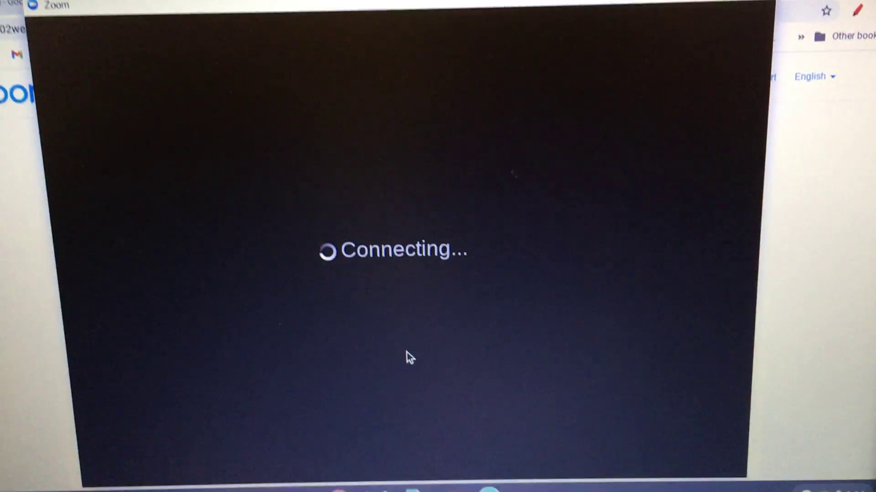